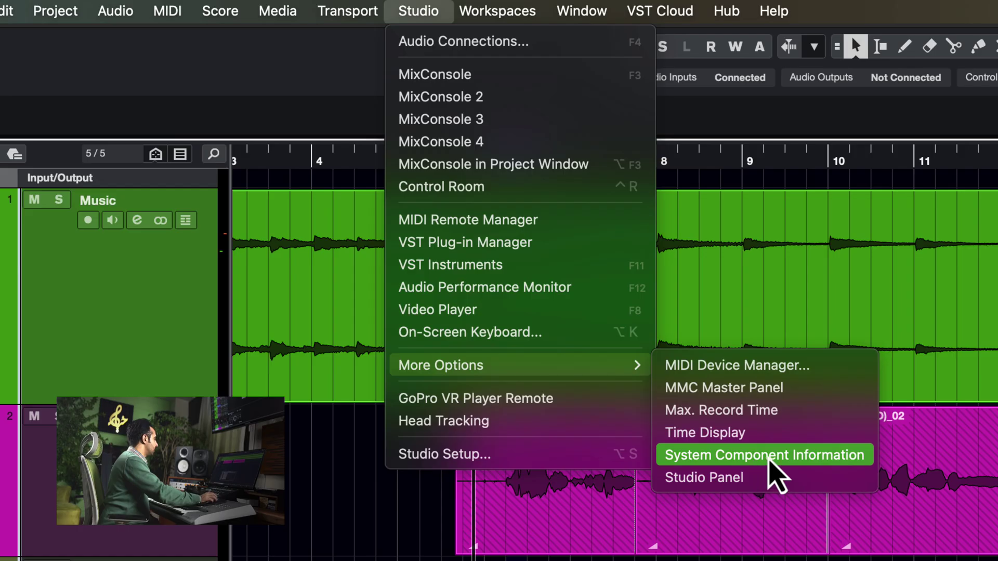
Check the installed extensions in the System Component Information window, widening the Name column, and close the window
{"action": "left_click", "coordinate": [769, 461]}
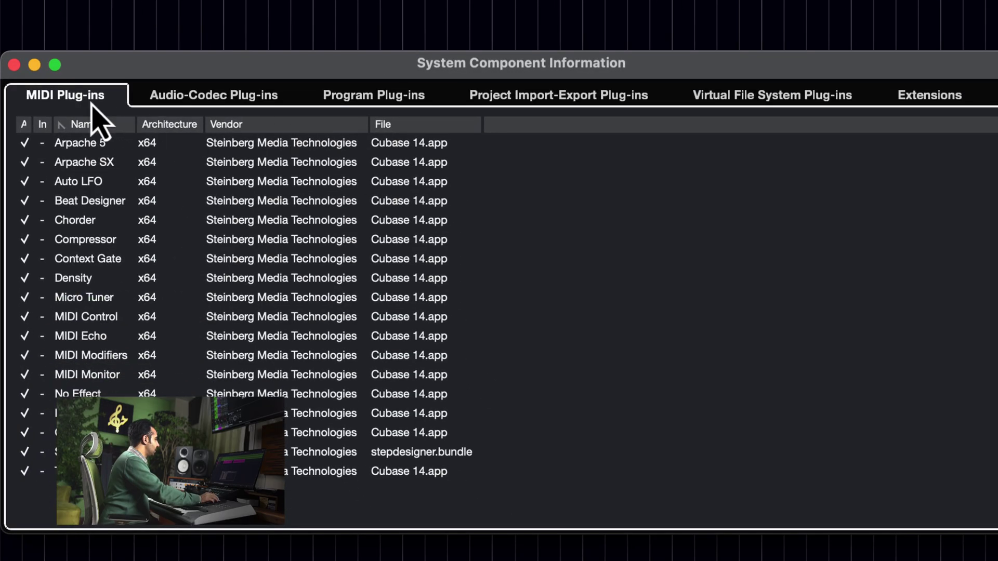
{"action": "left_click", "coordinate": [938, 101]}
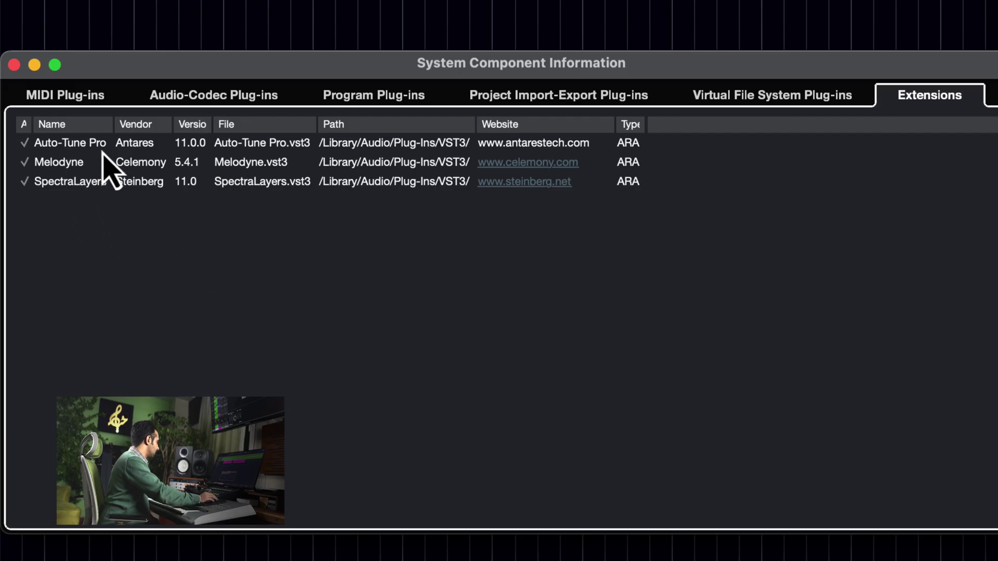
{"action": "left_click_drag", "start_coordinate": [114, 130], "coordinate": [171, 129]}
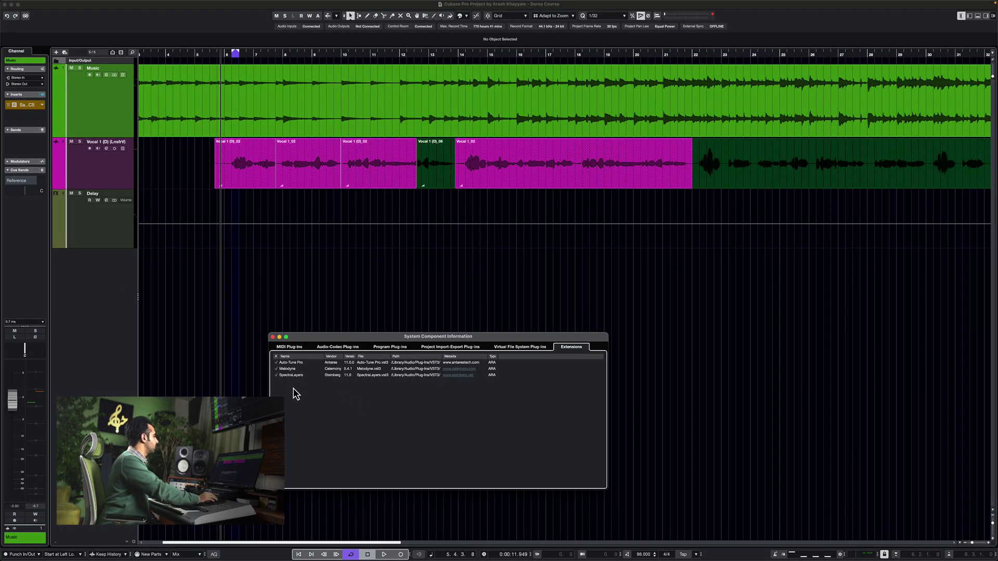
{"action": "left_click", "coordinate": [273, 337]}
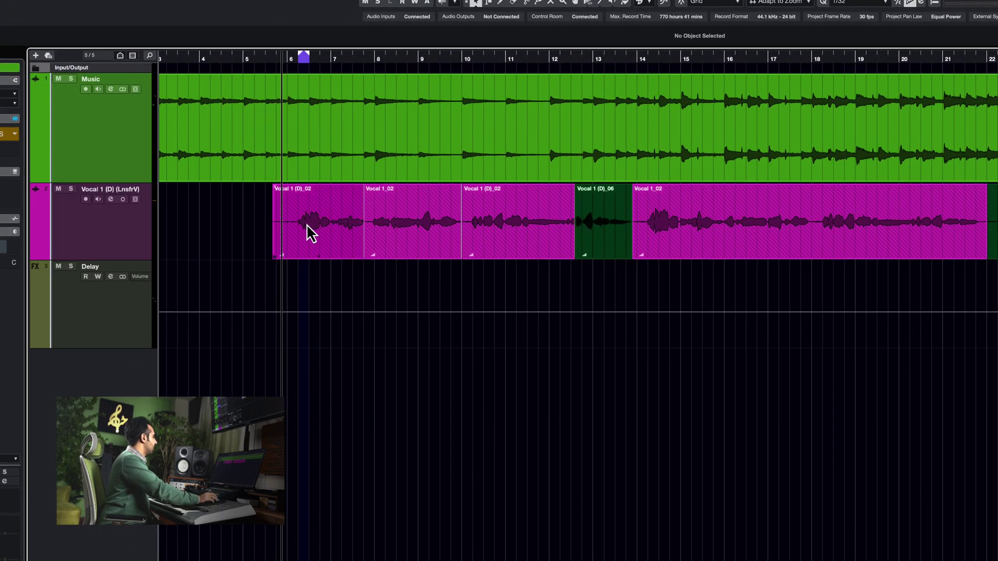
Apply the Melodyne extension to the Vocal 1 (D)_06 event on the vocal track
{"action": "left_click", "coordinate": [312, 234]}
{"action": "left_click", "coordinate": [382, 301]}
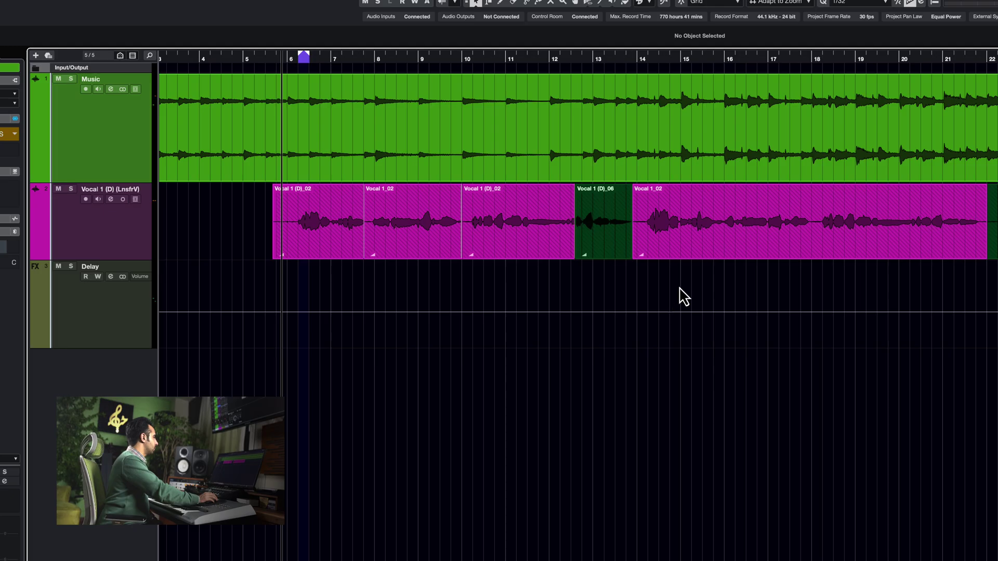
{"action": "left_click", "coordinate": [606, 223]}
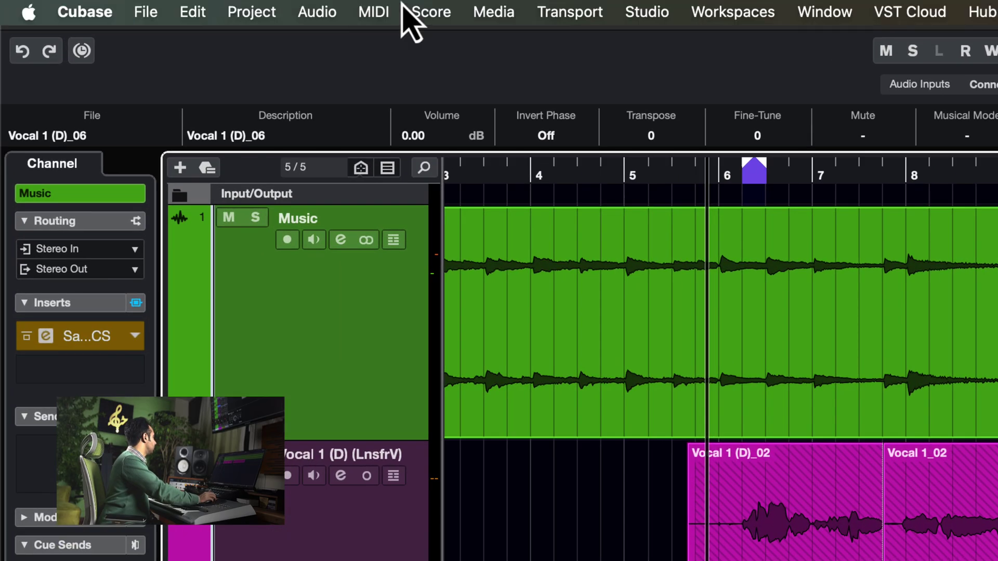
{"action": "left_click", "coordinate": [317, 12]}
{"action": "mouse_move", "coordinate": [279, 301]}
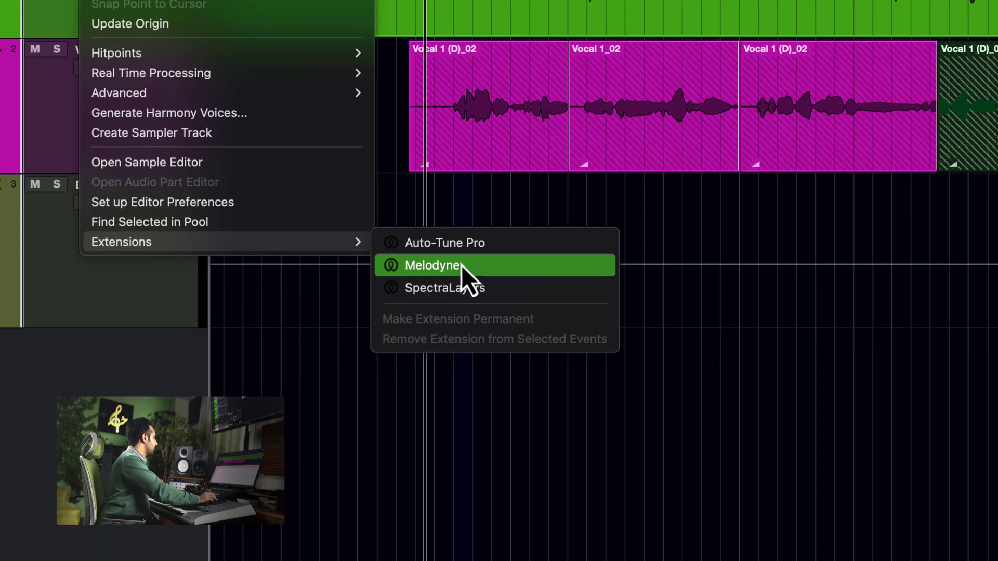
{"action": "left_click", "coordinate": [543, 281]}
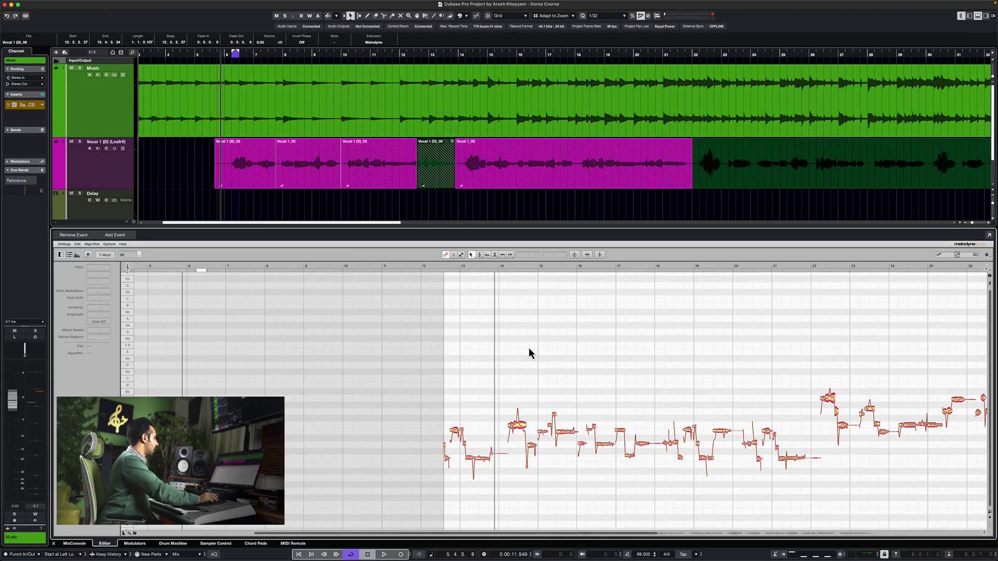
Raise the pitch of the vocal note at bar 25 to G4 in the Melodyne editor
{"action": "scroll", "coordinate": [529, 354], "scroll_direction": "right", "scroll_amount": 10}
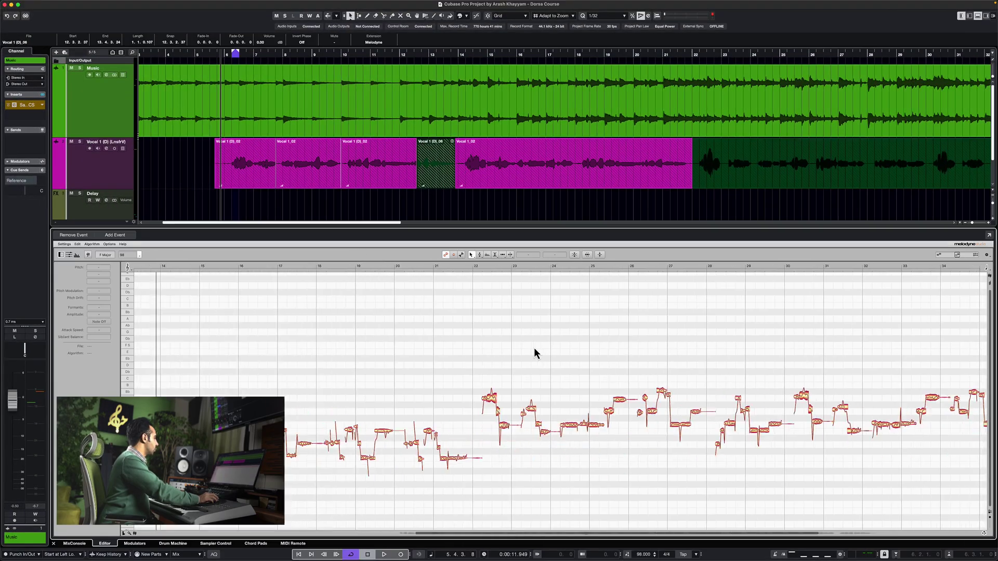
{"action": "scroll", "coordinate": [535, 354], "scroll_direction": "left", "scroll_amount": 2}
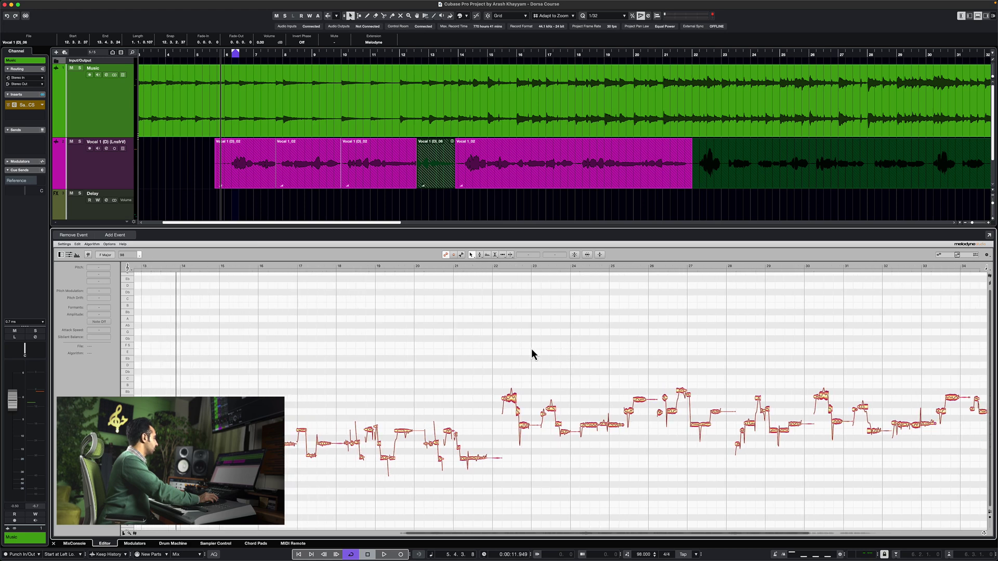
{"action": "scroll", "coordinate": [532, 354], "scroll_direction": "right", "scroll_amount": 6}
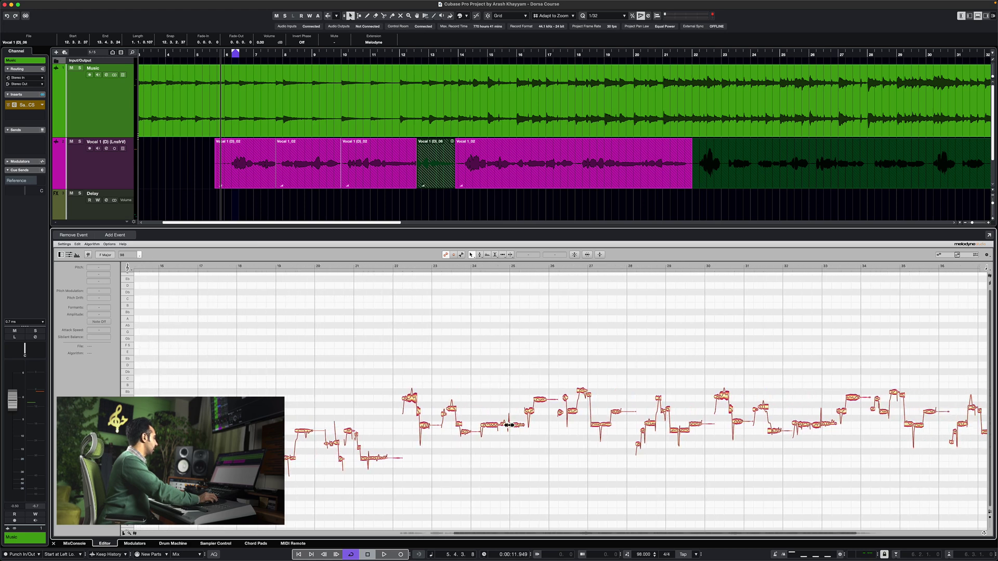
{"action": "left_click_drag", "start_coordinate": [513, 430], "coordinate": [518, 414]}
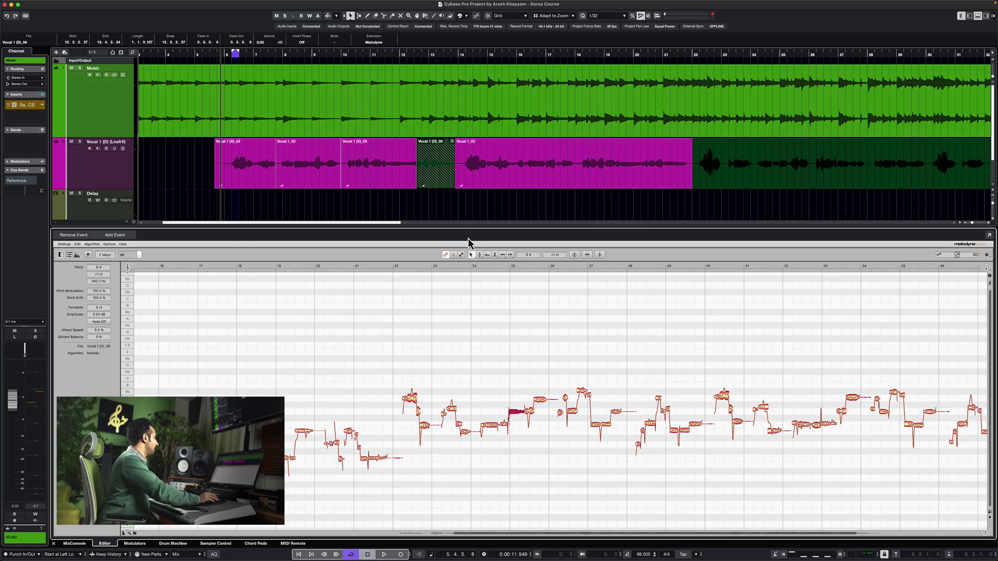
{"action": "left_click", "coordinate": [466, 211]}
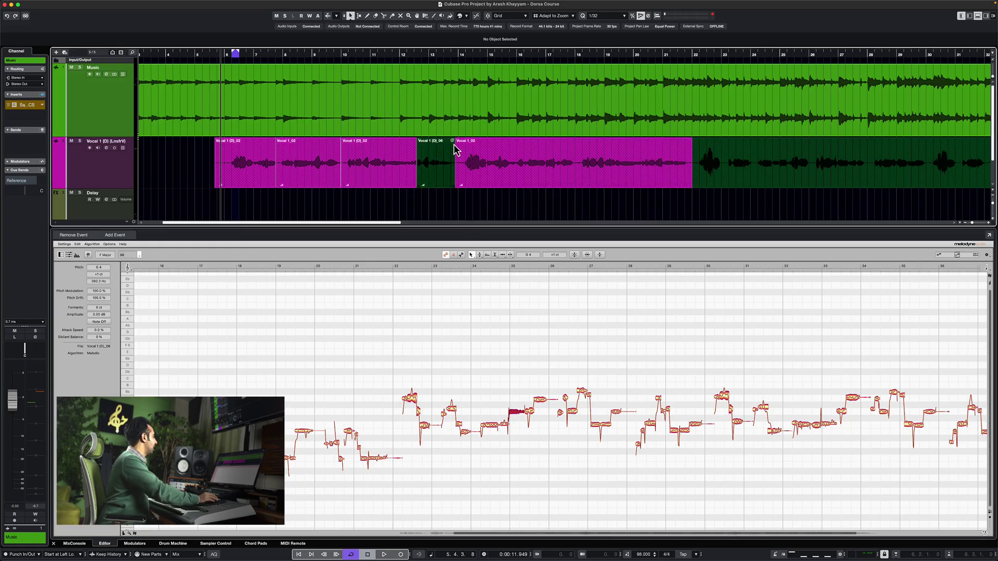
Reselect the Vocal 1 (D)_06 event and raise its Melodyne note between bars 14 and 15 to G4
{"action": "left_click", "coordinate": [439, 166]}
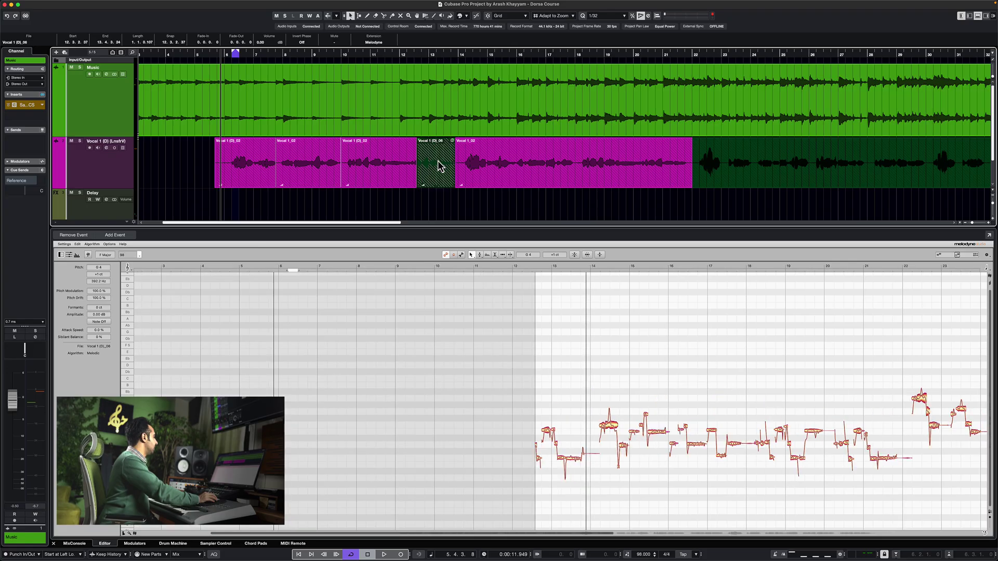
{"action": "scroll", "coordinate": [601, 314], "scroll_direction": "right", "scroll_amount": 10}
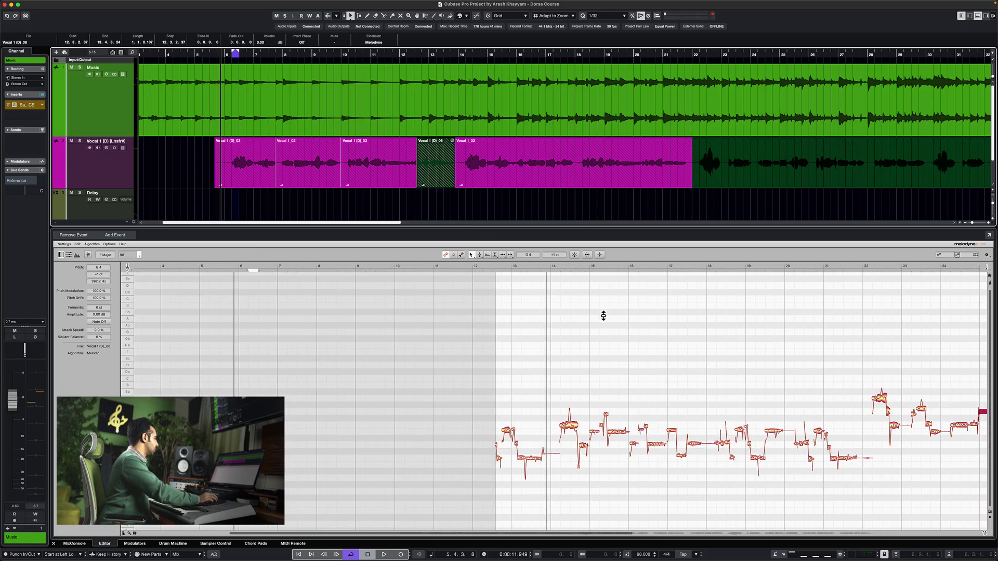
{"action": "scroll", "coordinate": [469, 361], "scroll_direction": "left", "scroll_amount": 5}
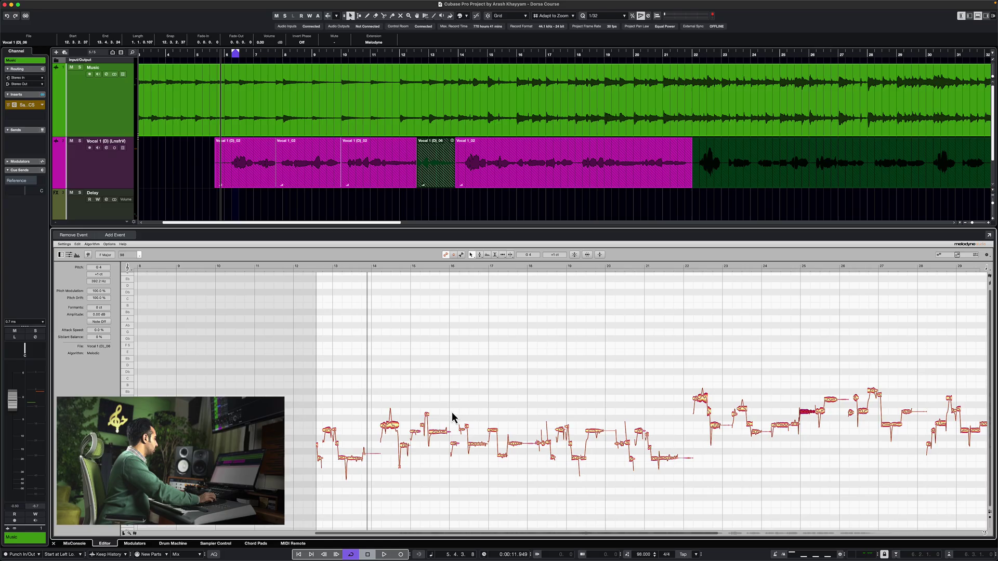
{"action": "left_click_drag", "start_coordinate": [391, 431], "coordinate": [399, 414]}
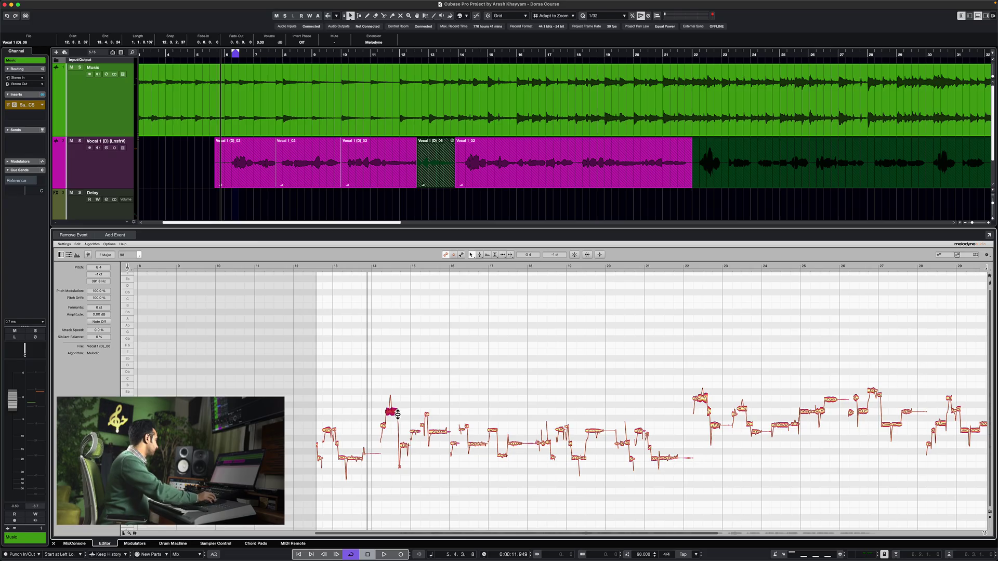
{"action": "left_click", "coordinate": [449, 205]}
Compare the Vocal 1 (D)_06 event's Melodyne editor with the editors of the neighbouring vocal events
{"action": "left_click", "coordinate": [441, 169]}
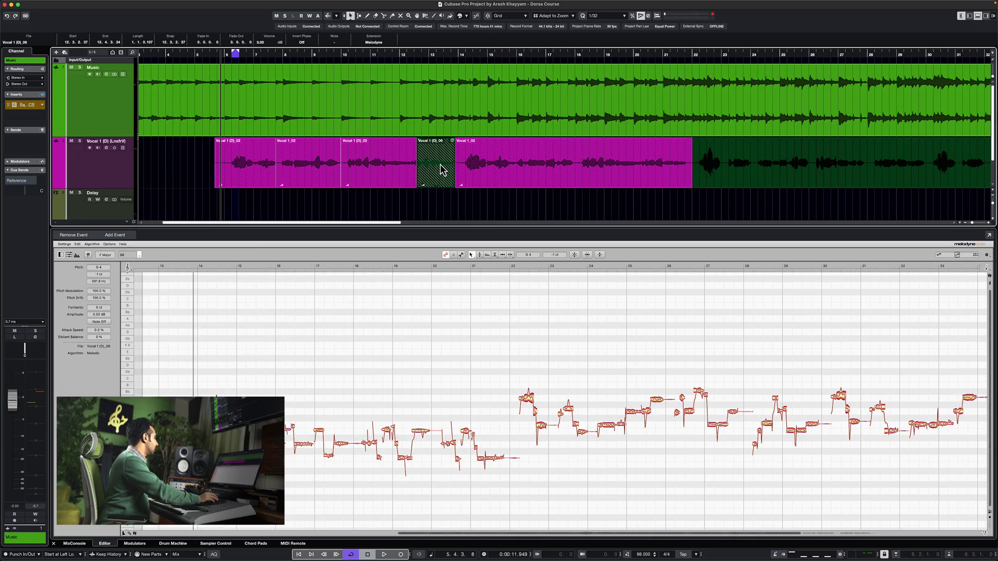
{"action": "left_click", "coordinate": [532, 168]}
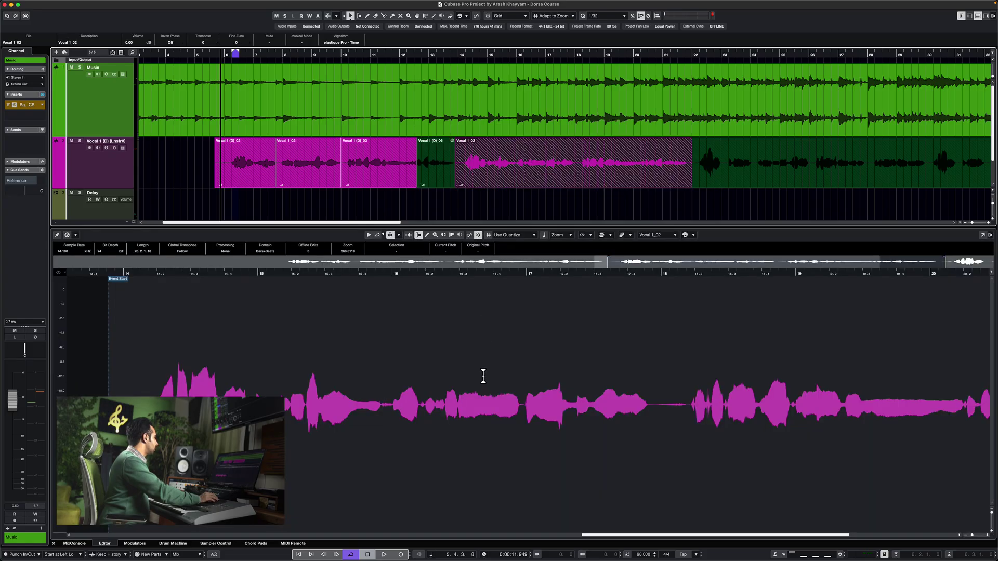
{"action": "left_click", "coordinate": [379, 162]}
{"action": "left_click", "coordinate": [301, 163]}
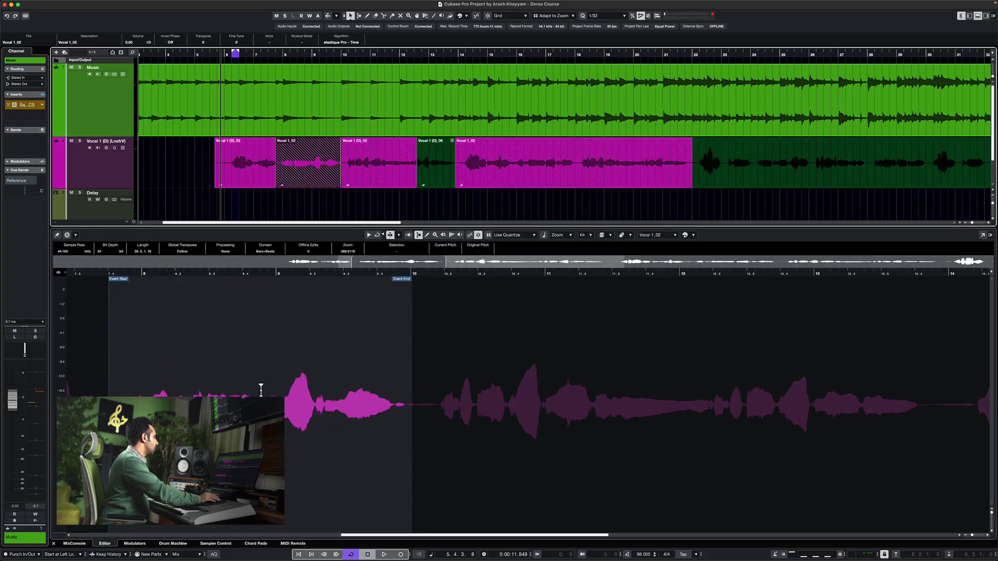
{"action": "left_click", "coordinate": [595, 152]}
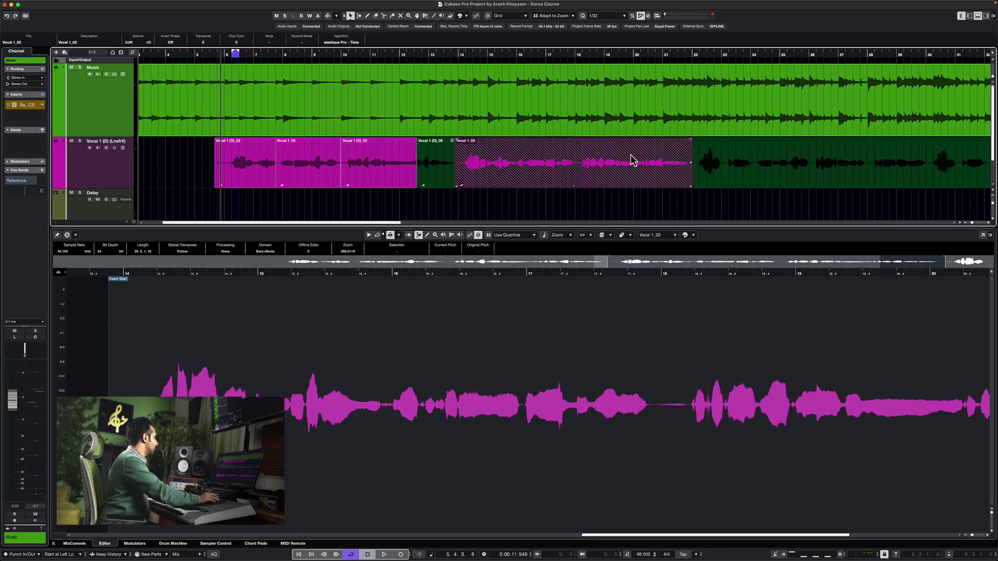
{"action": "left_click", "coordinate": [437, 158]}
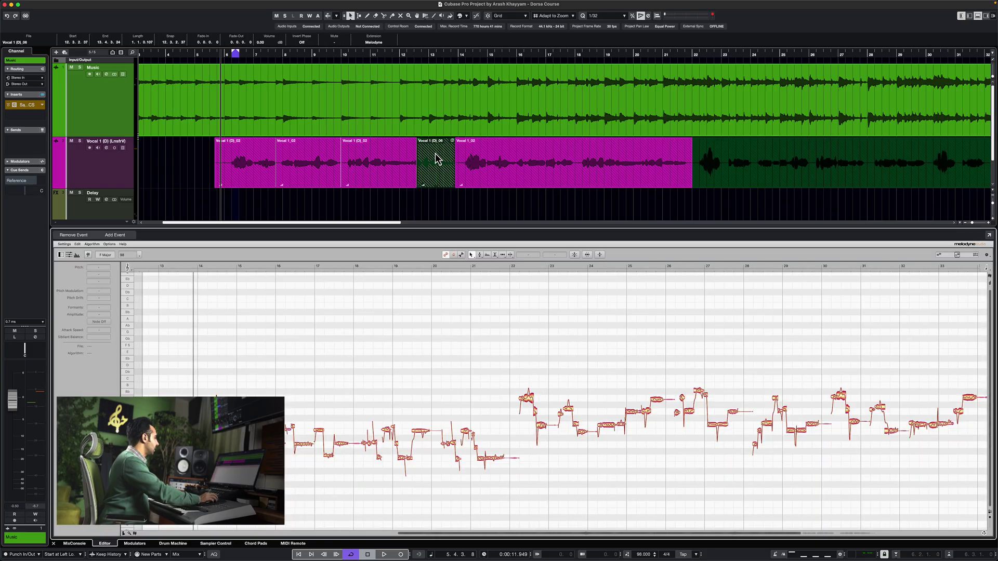
{"action": "scroll", "coordinate": [436, 411], "scroll_direction": "right", "scroll_amount": 5}
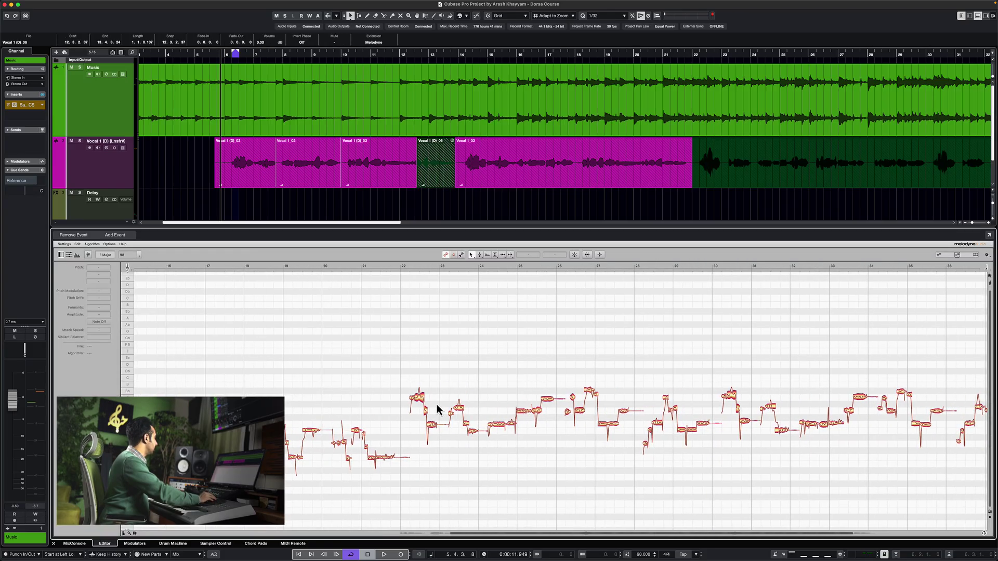
{"action": "left_click", "coordinate": [93, 244]}
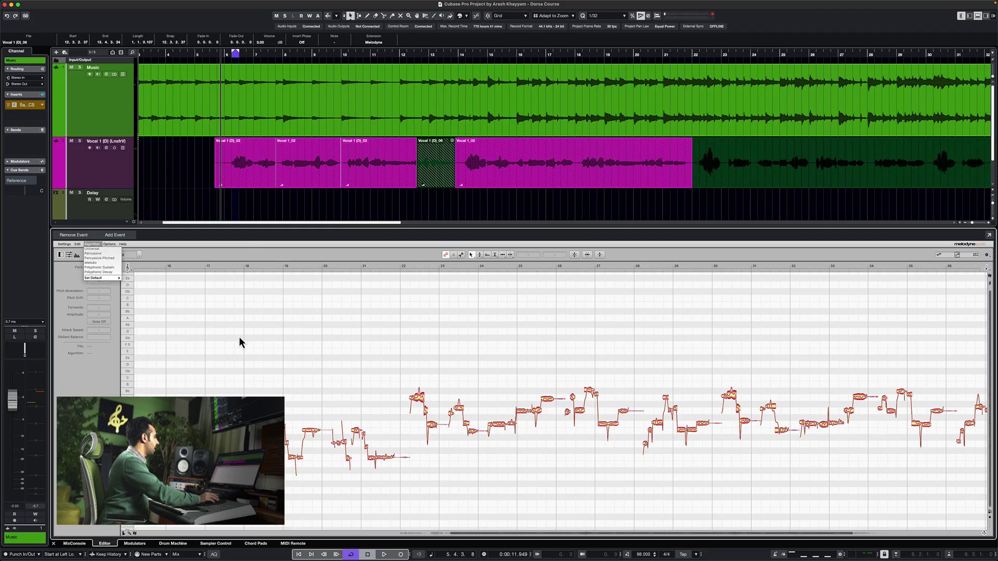
{"action": "left_click", "coordinate": [572, 364]}
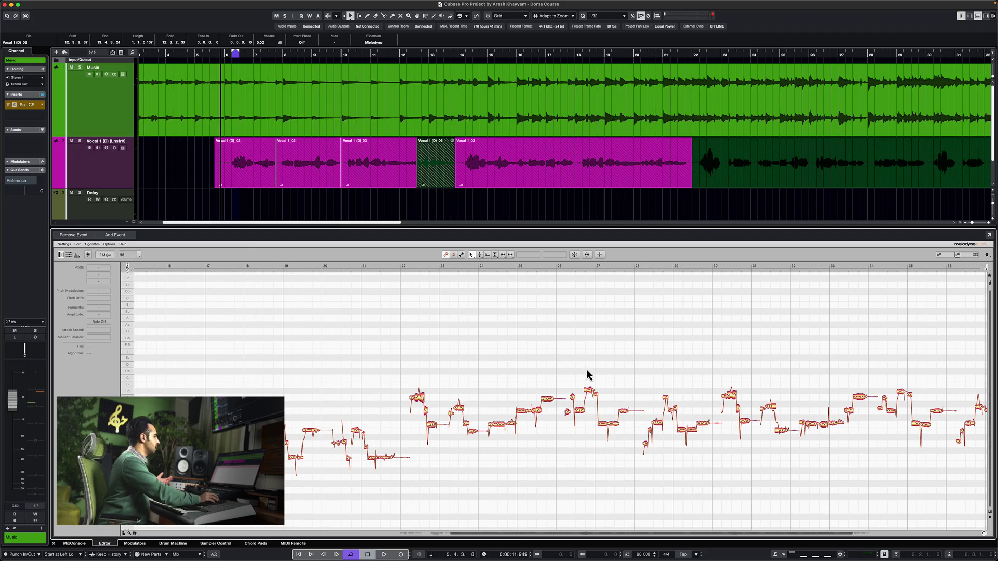
{"action": "scroll", "coordinate": [586, 374], "scroll_direction": "right", "scroll_amount": 2}
{"action": "scroll", "coordinate": [587, 374], "scroll_direction": "left", "scroll_amount": 1}
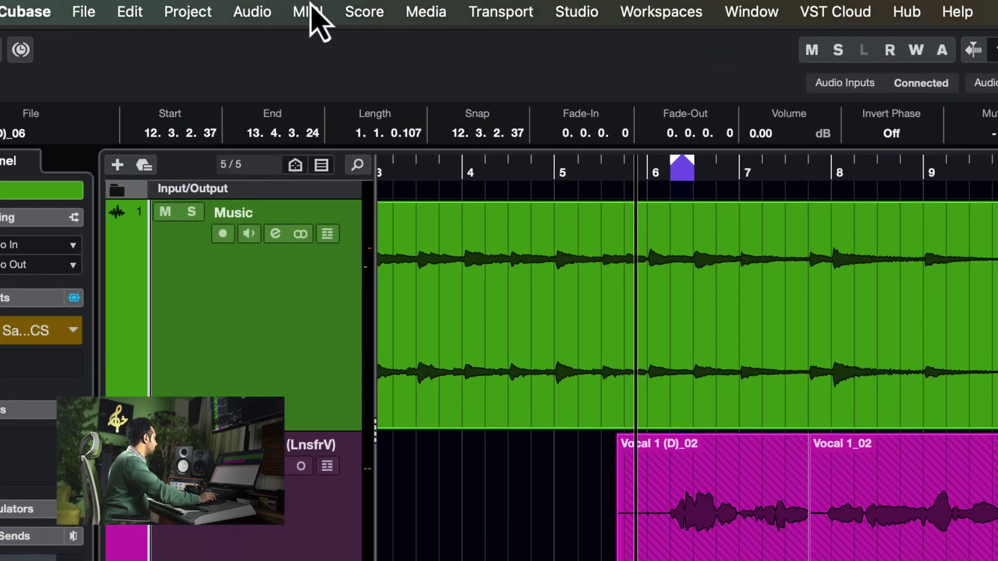
Remove the Melodyne extension from the Vocal 1 (D)_06 event and view the event in the sample editor
{"action": "left_click", "coordinate": [252, 11]}
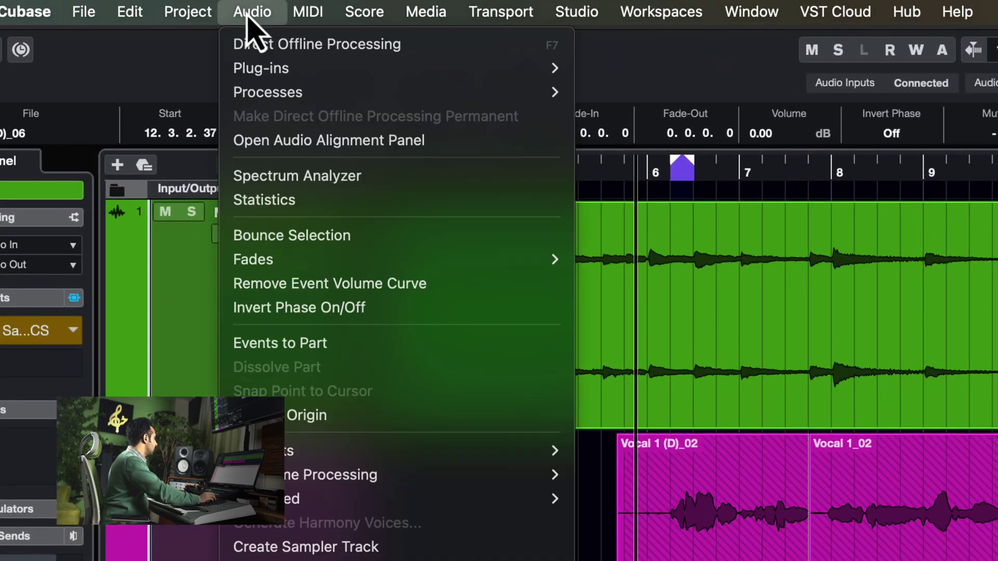
{"action": "mouse_move", "coordinate": [263, 272]}
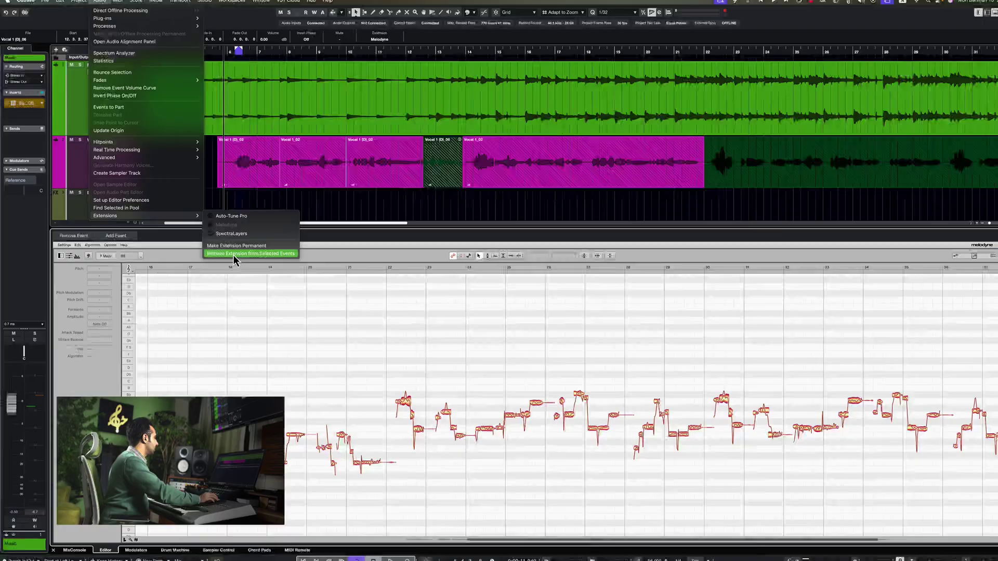
{"action": "left_click", "coordinate": [234, 255]}
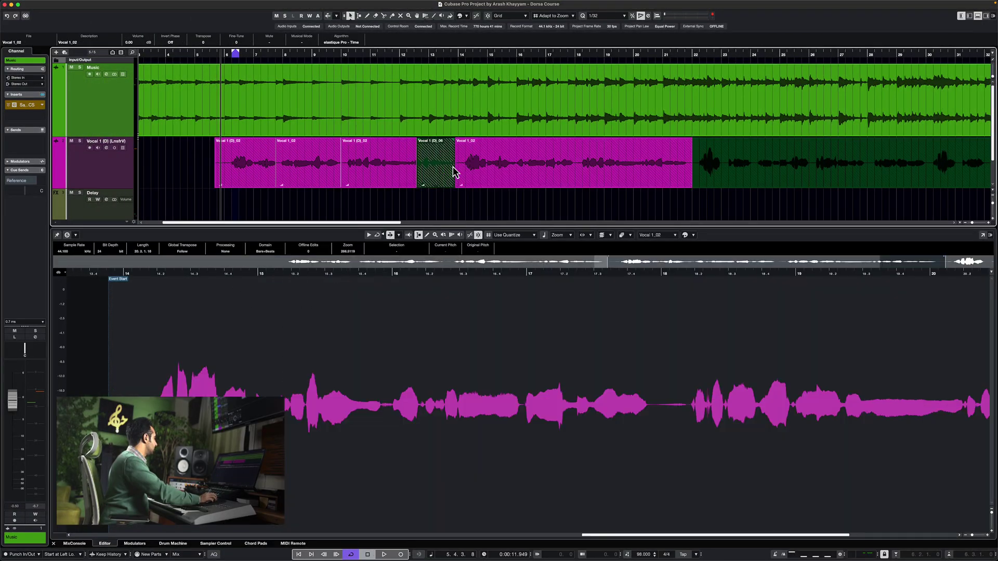
{"action": "left_click", "coordinate": [454, 167]}
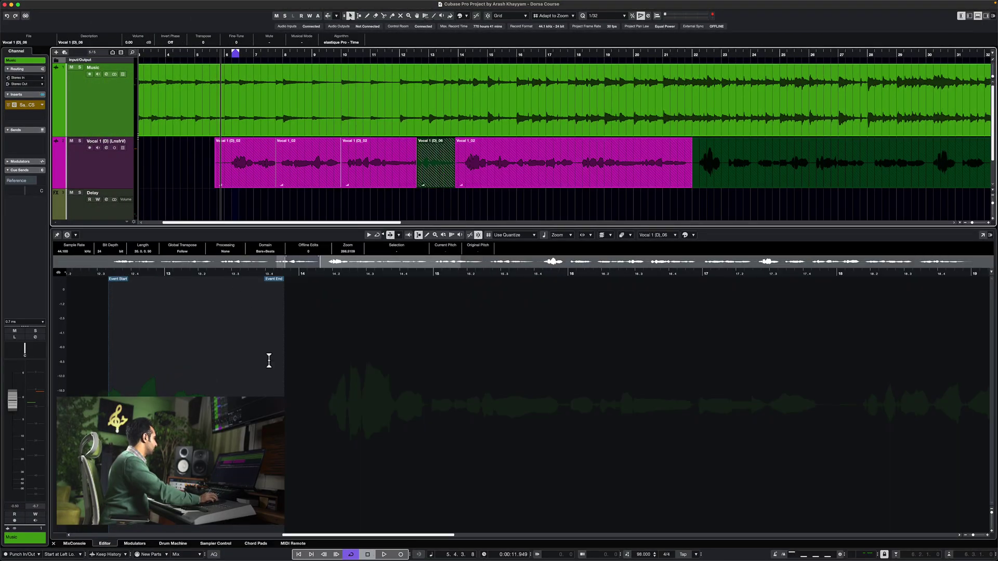
{"action": "left_click", "coordinate": [362, 218]}
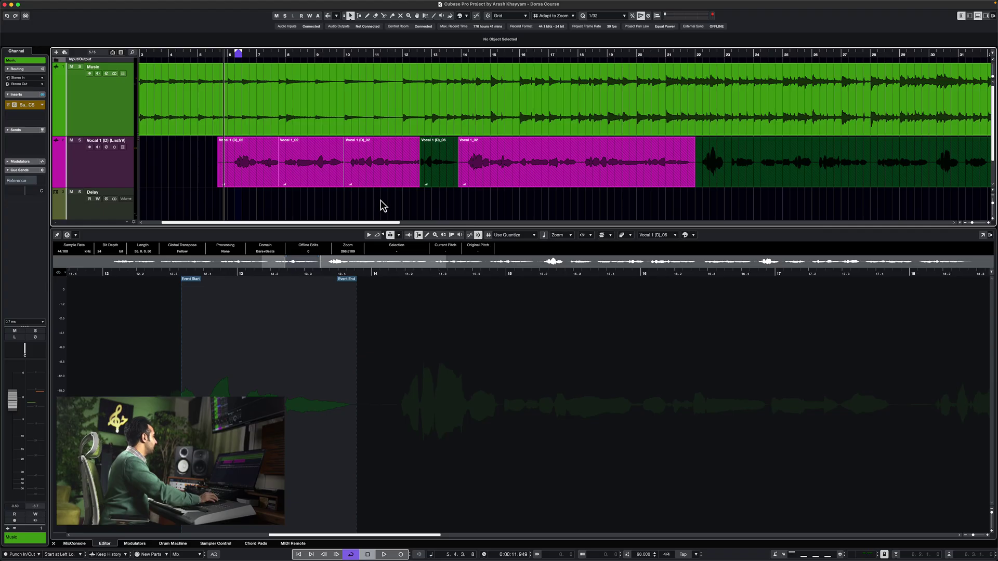
Apply the Melodyne extension to the first vocal event, Vocal 1 (D)_02, starting before bar 6
{"action": "left_click", "coordinate": [265, 165]}
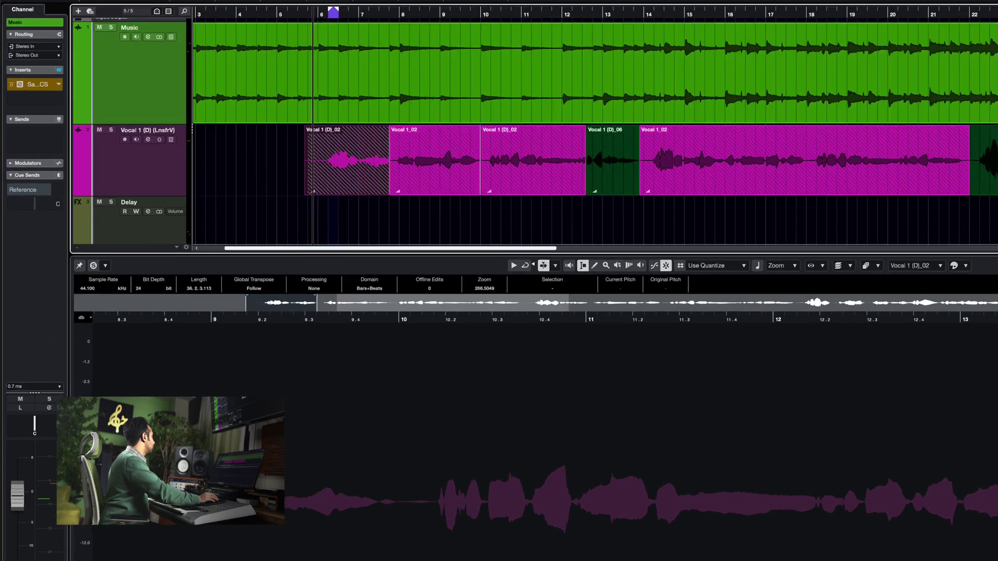
{"action": "left_click", "coordinate": [132, 1]}
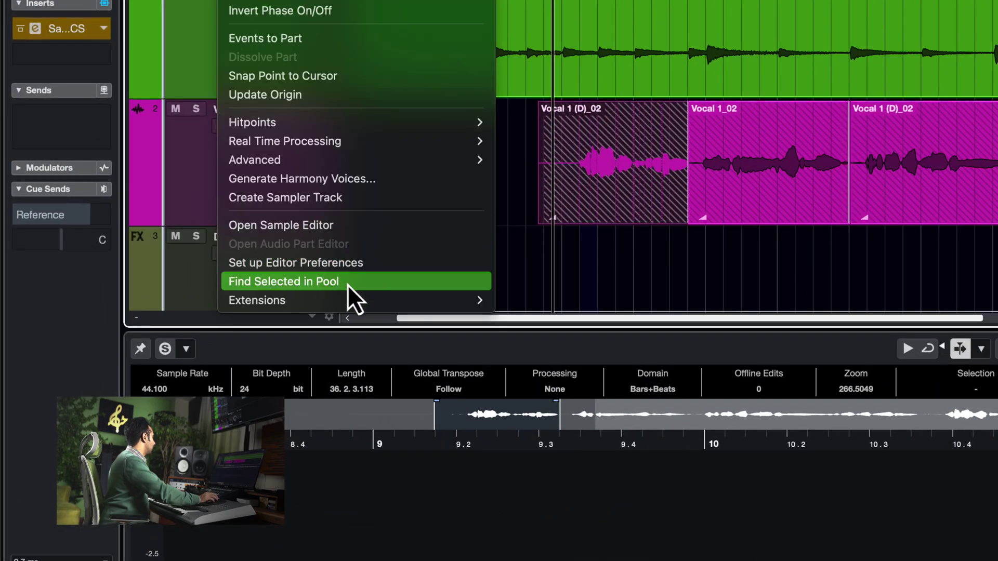
{"action": "mouse_move", "coordinate": [395, 302]}
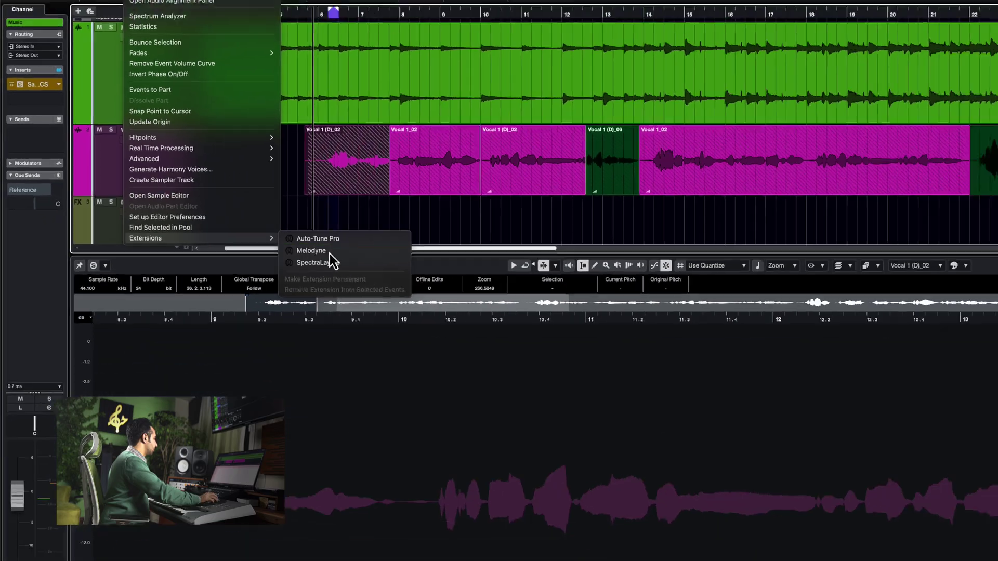
{"action": "left_click", "coordinate": [329, 253]}
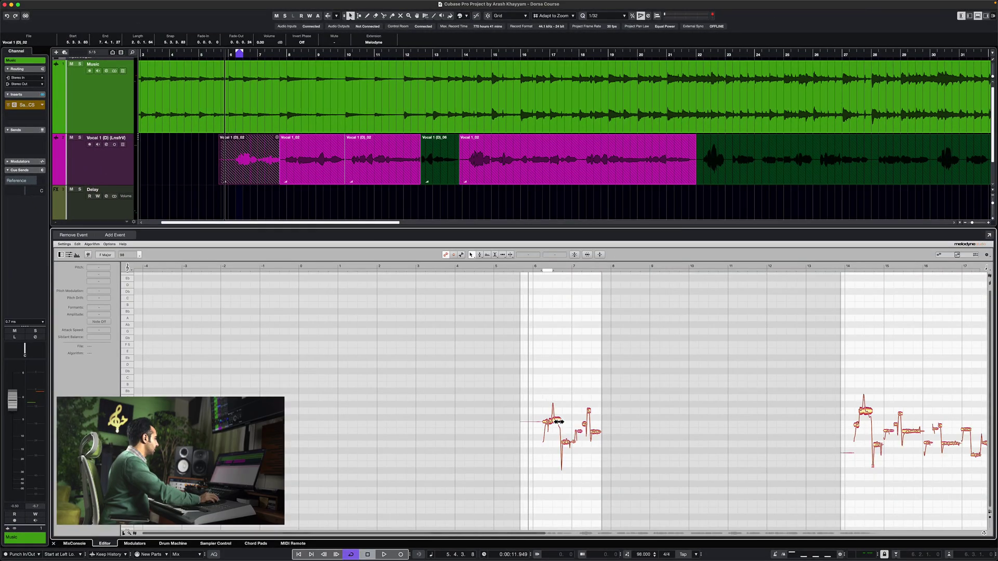
In the Vocal 1 (D)_02 event's Melodyne editor, raise the note between bars 6 and 7 and lower the last note to D4
{"action": "left_click_drag", "start_coordinate": [558, 422], "coordinate": [562, 406]}
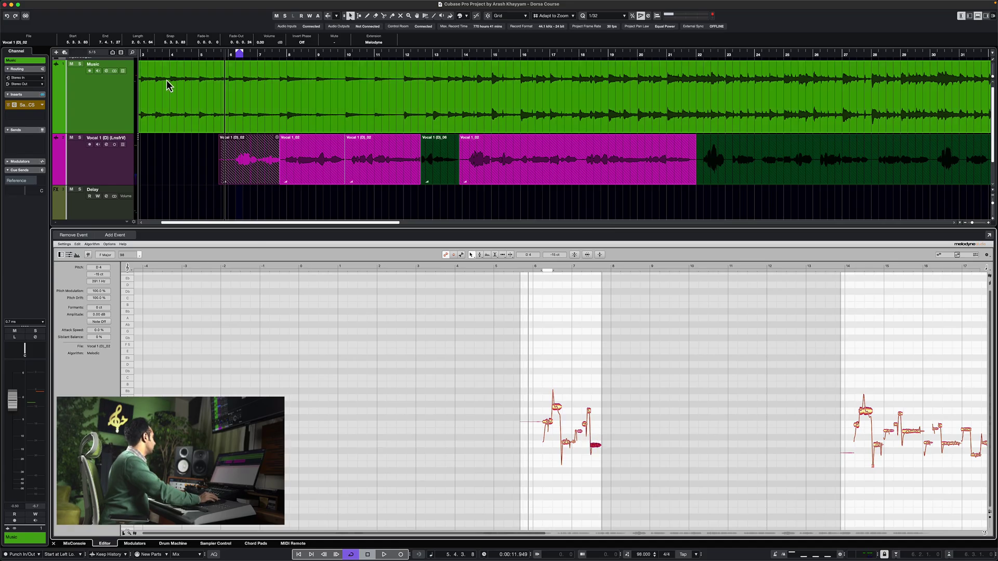
Review the extension commands available for the selected Vocal 1 (D)_02 event, including the one that makes an extension permanent
{"action": "mouse_move", "coordinate": [138, 11]}
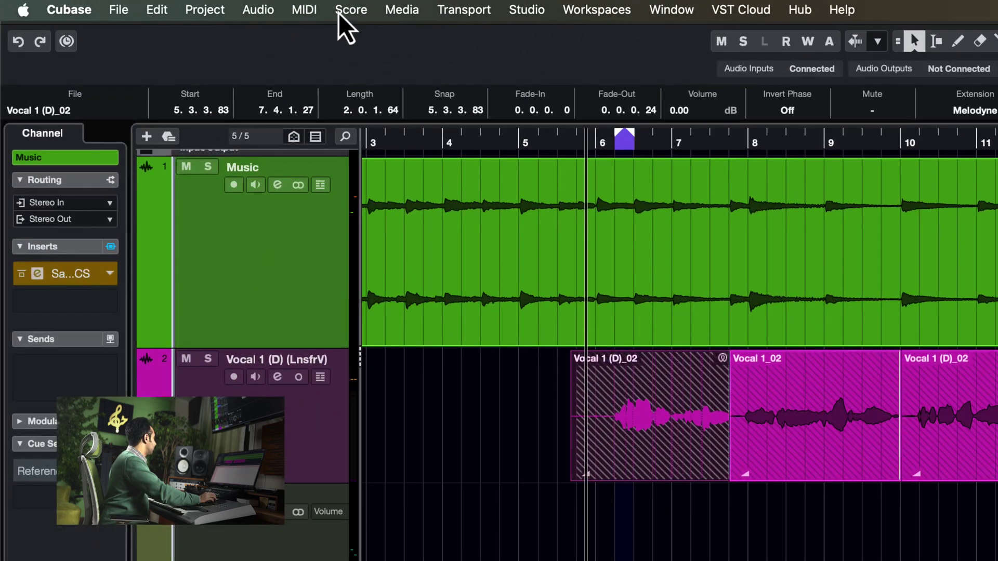
{"action": "left_click", "coordinate": [99, 4]}
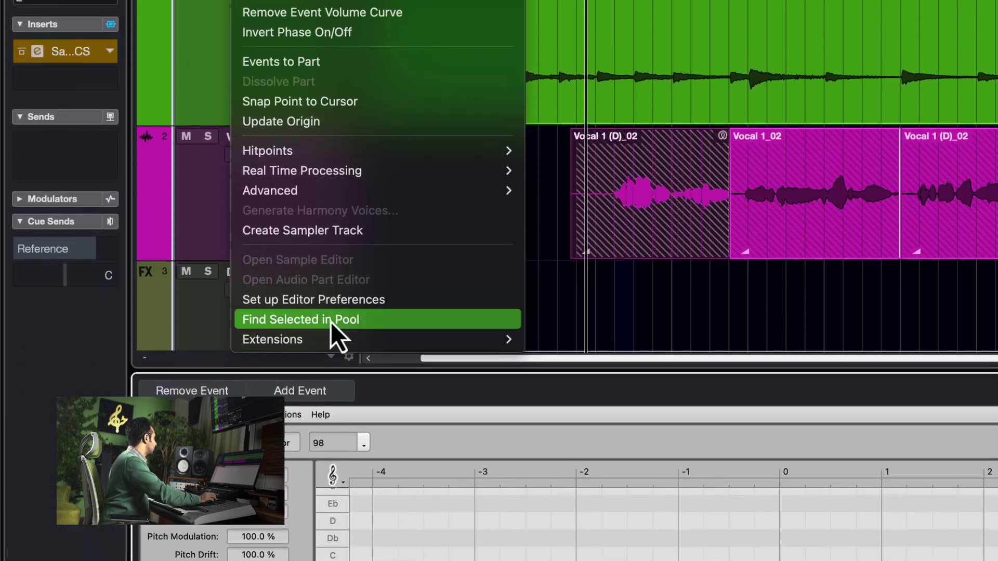
{"action": "mouse_move", "coordinate": [343, 540]}
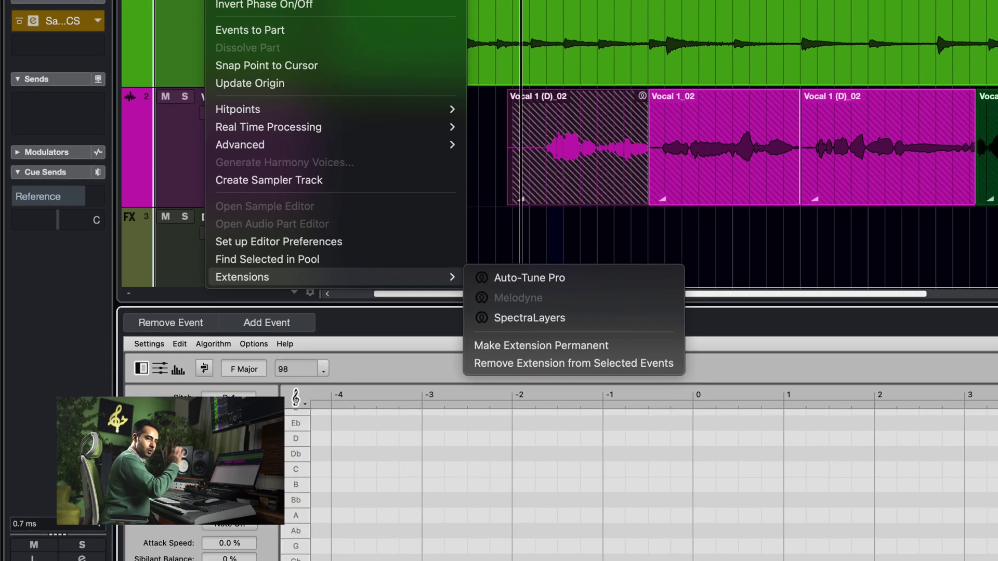
{"action": "key", "text": "Escape"}
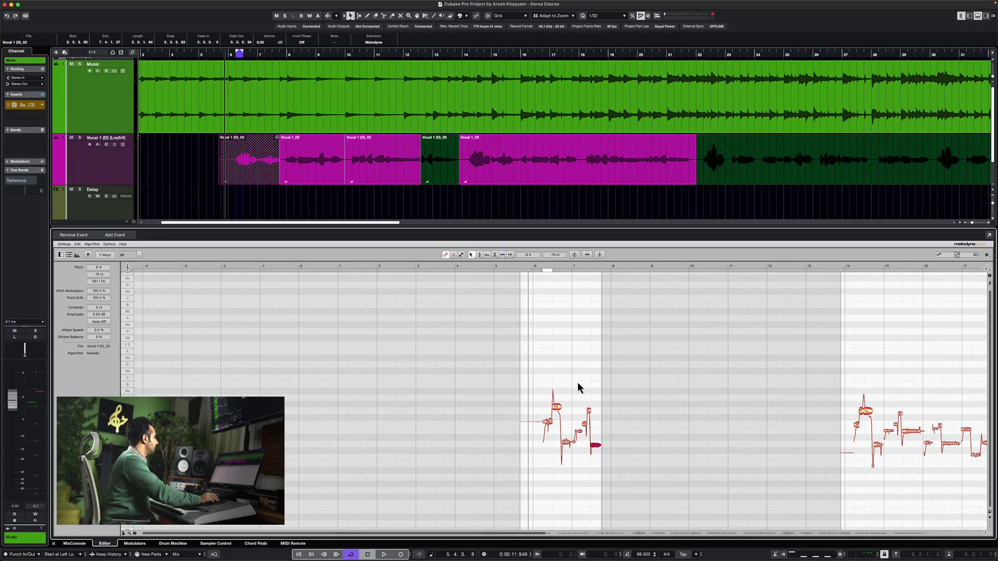
Deselect the vocal event and apply Melodyne as a track extension to the whole Vocal 1 (D) track
{"action": "left_click", "coordinate": [332, 214]}
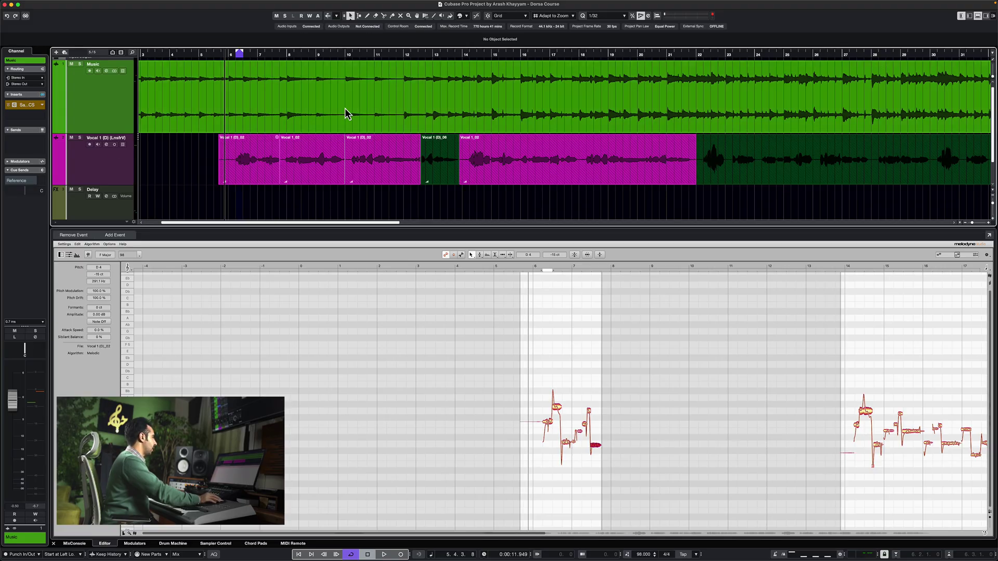
{"action": "left_click", "coordinate": [105, 171]}
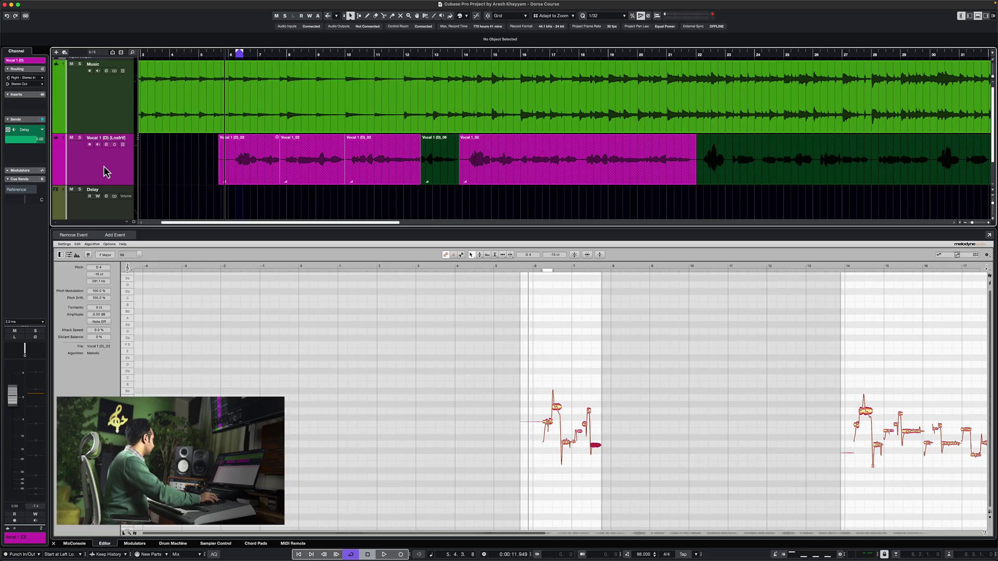
{"action": "key", "text": "alt+i"}
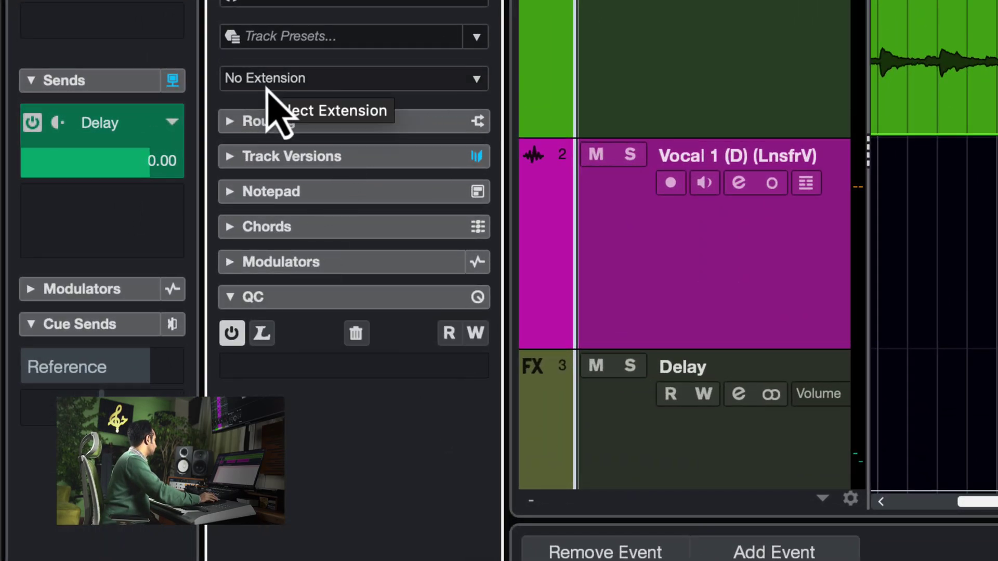
{"action": "left_click", "coordinate": [315, 83]}
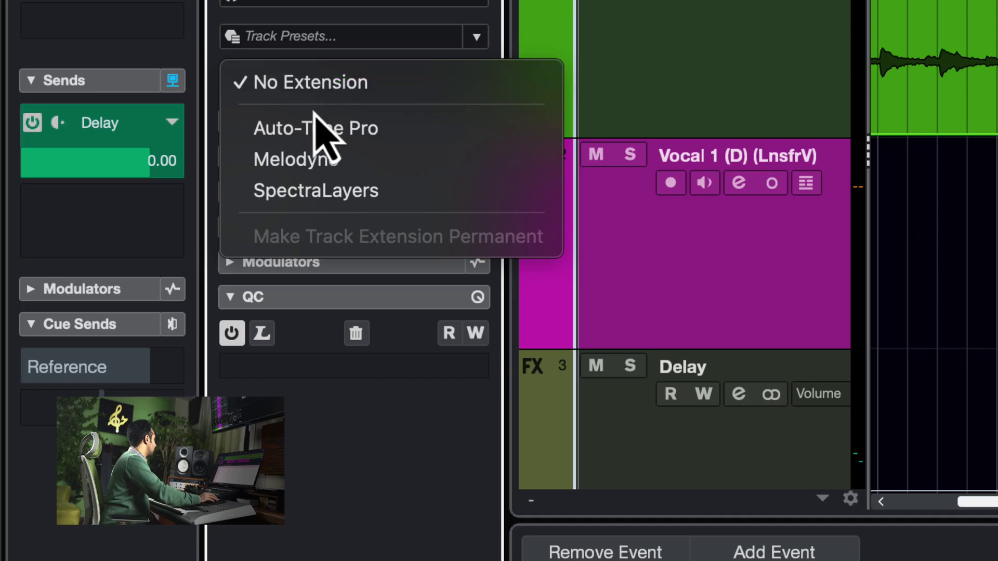
{"action": "left_click", "coordinate": [335, 159]}
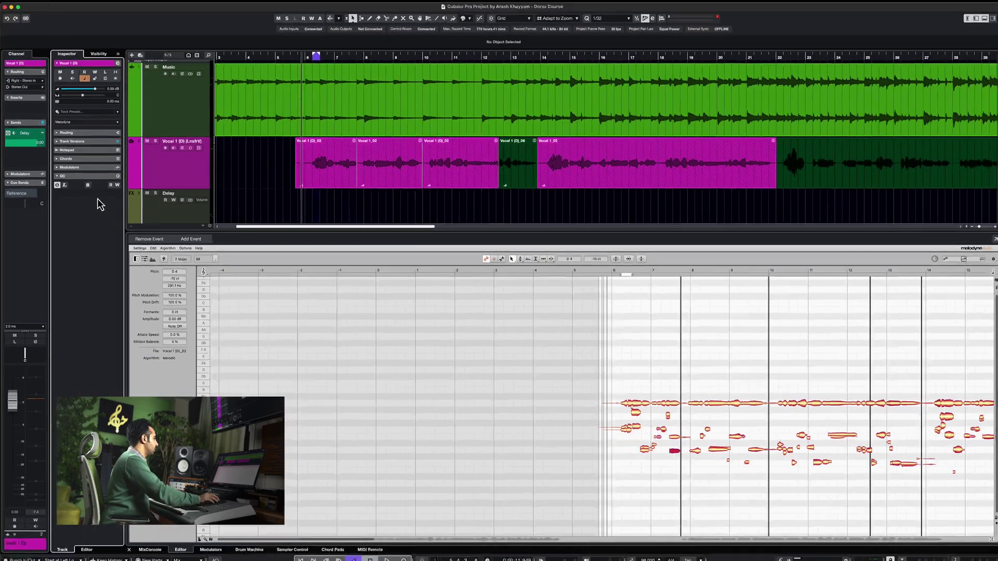
Select the first vocal event and examine the Melodyne notes along the entire vocal track, through to its last event
{"action": "left_click", "coordinate": [306, 182]}
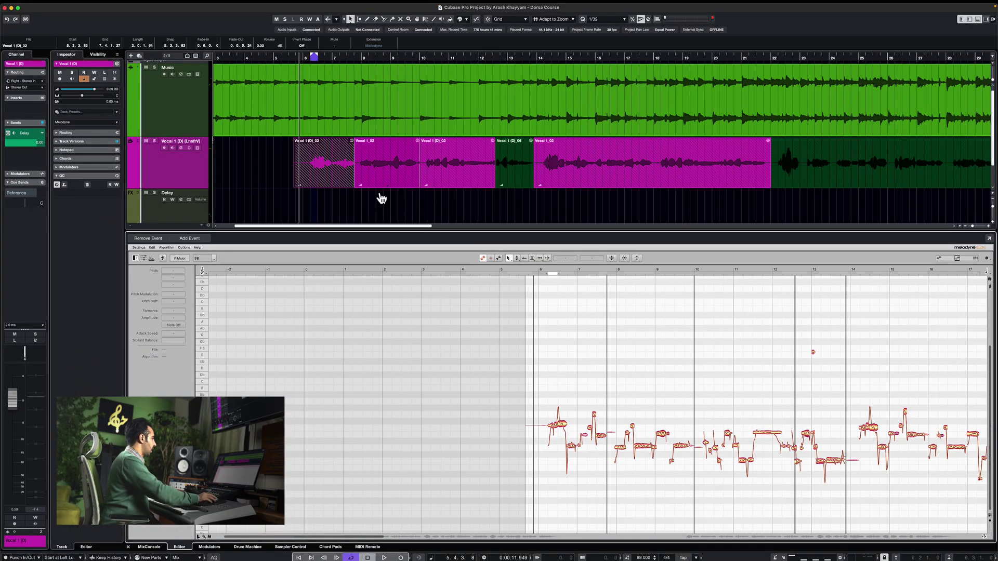
{"action": "scroll", "coordinate": [557, 367], "scroll_direction": "right", "scroll_amount": 8}
{"action": "scroll", "coordinate": [561, 351], "scroll_direction": "right", "scroll_amount": 10}
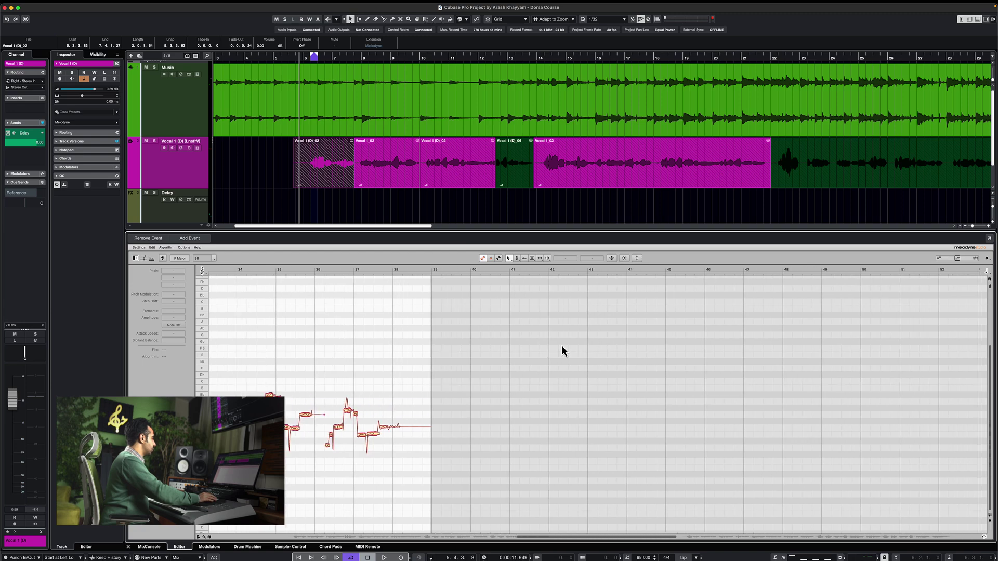
{"action": "scroll", "coordinate": [475, 180], "scroll_direction": "left", "scroll_amount": 3}
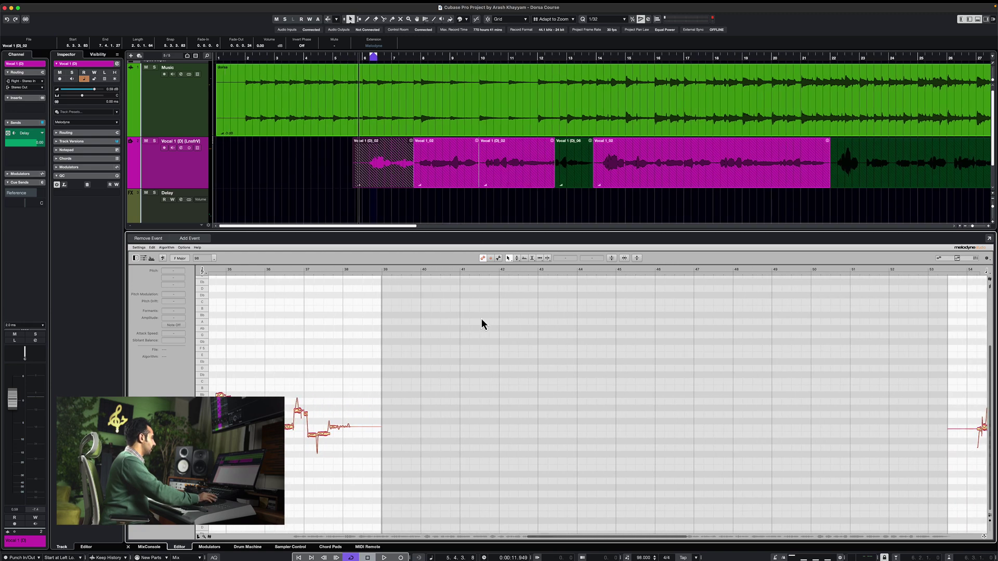
{"action": "scroll", "coordinate": [482, 319], "scroll_direction": "right", "scroll_amount": 6}
{"action": "scroll", "coordinate": [499, 324], "scroll_direction": "right", "scroll_amount": 14}
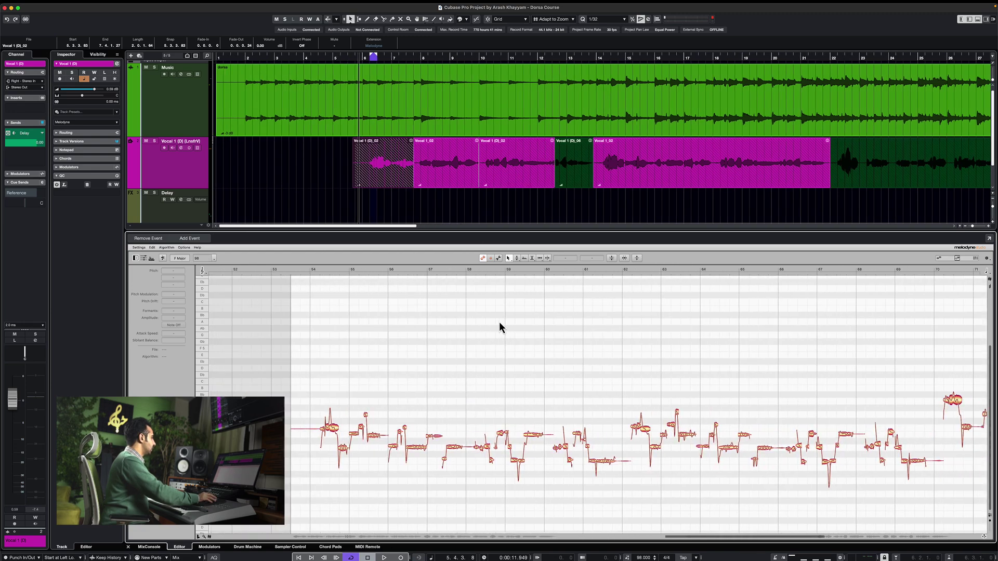
{"action": "scroll", "coordinate": [503, 322], "scroll_direction": "right", "scroll_amount": 2}
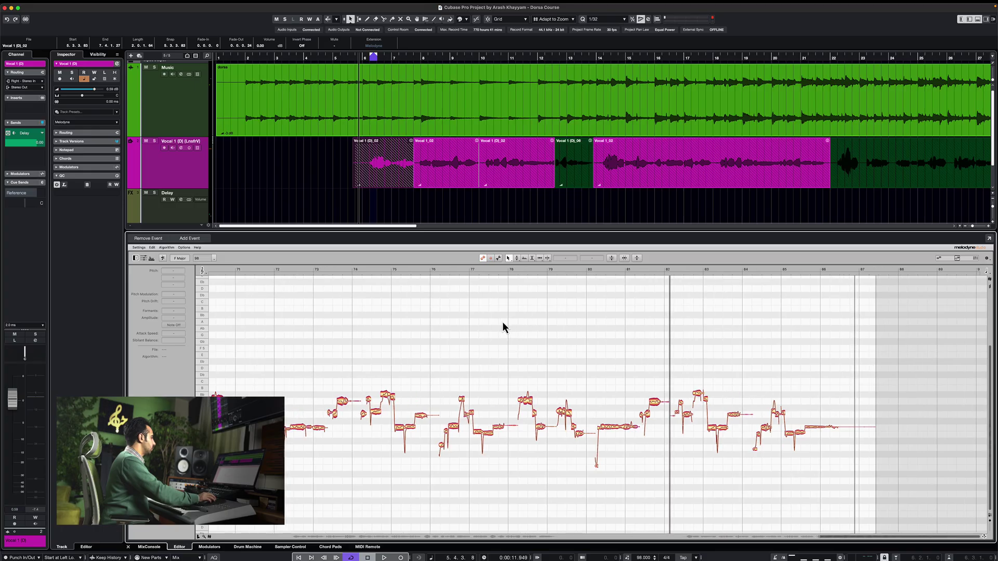
{"action": "scroll", "coordinate": [503, 323], "scroll_direction": "left", "scroll_amount": 6}
{"action": "scroll", "coordinate": [385, 419], "scroll_direction": "left", "scroll_amount": 18}
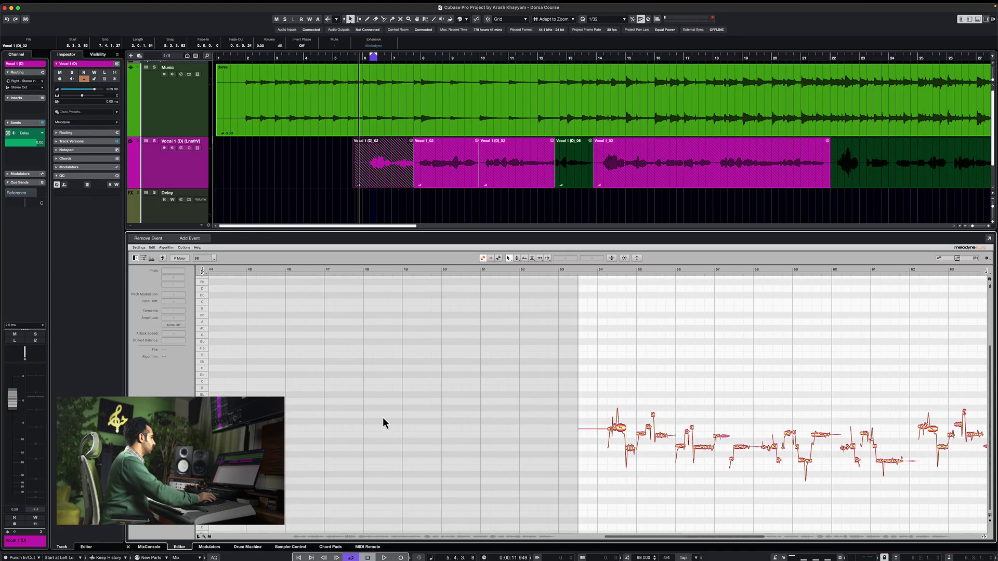